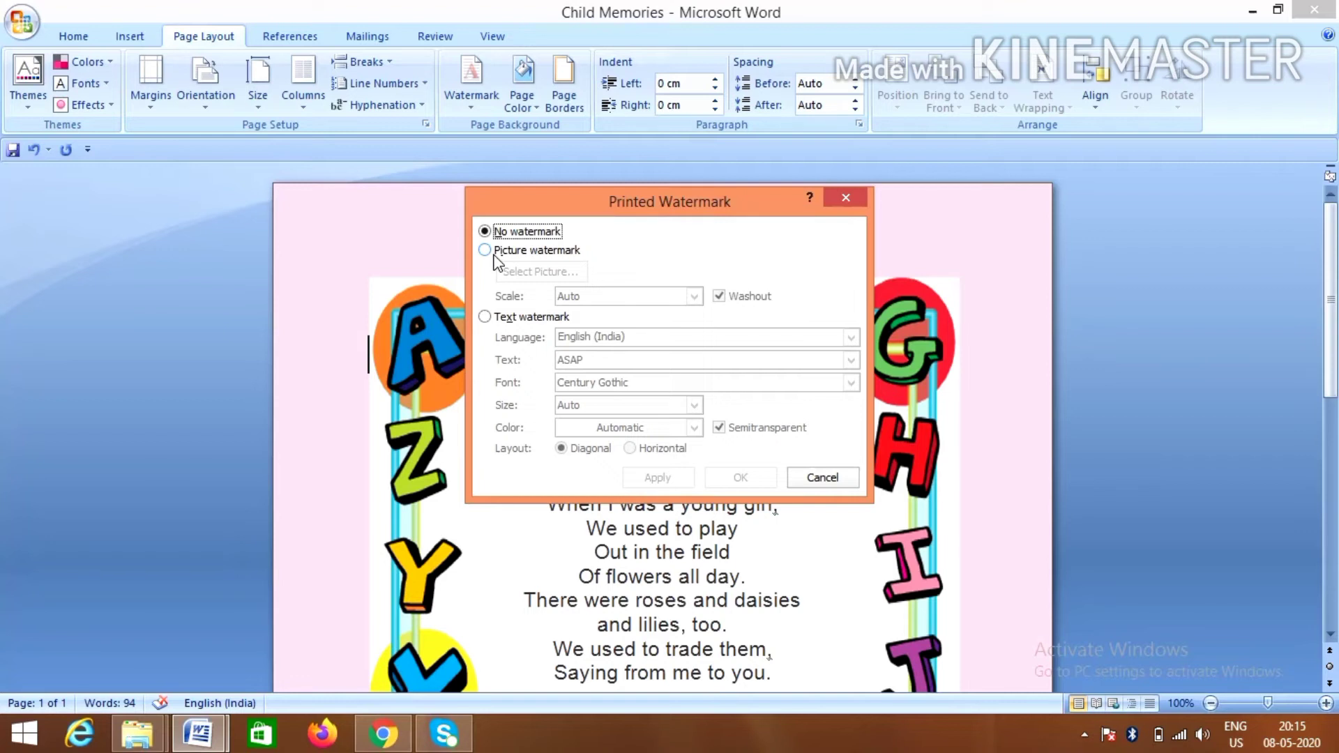
- Choose a text watermark in English (India) with the wording PERSONAL
{"action": "left_click", "coordinate": [486, 319]}
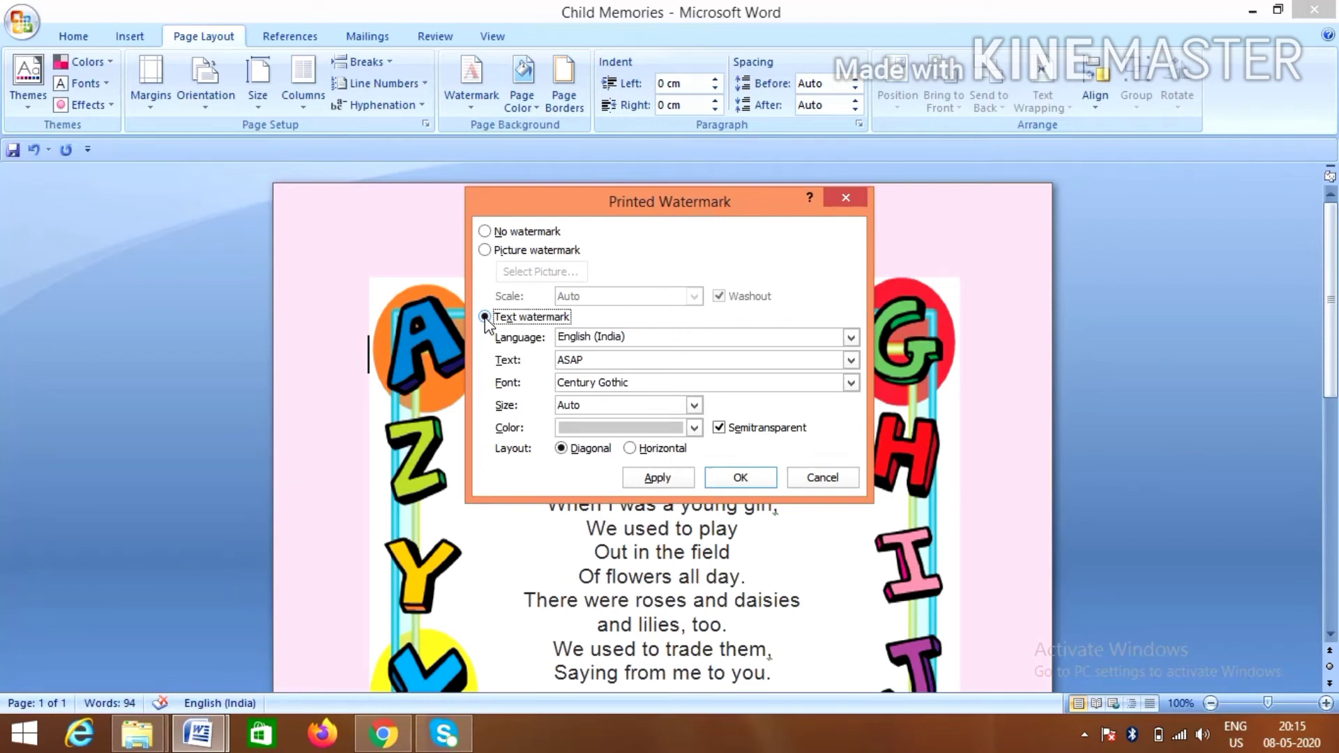
{"action": "left_click", "coordinate": [850, 337]}
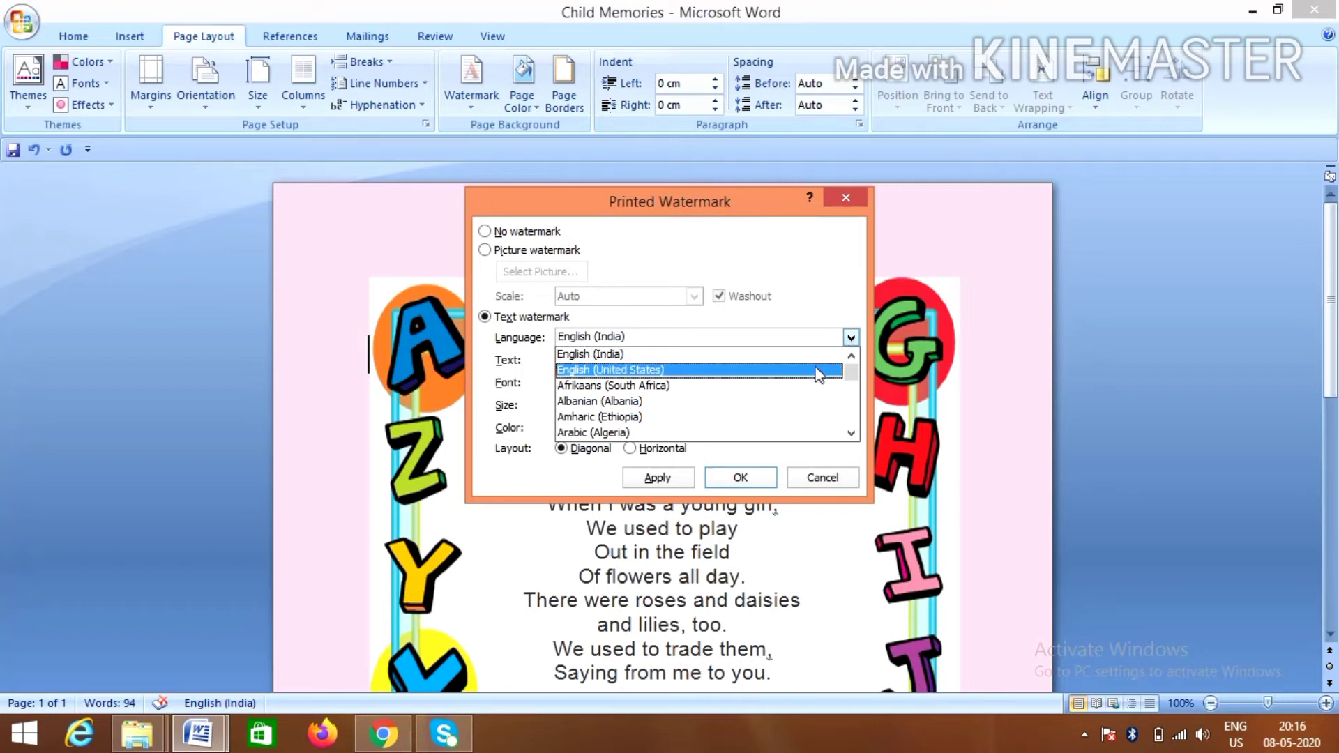
{"action": "left_click", "coordinate": [819, 354]}
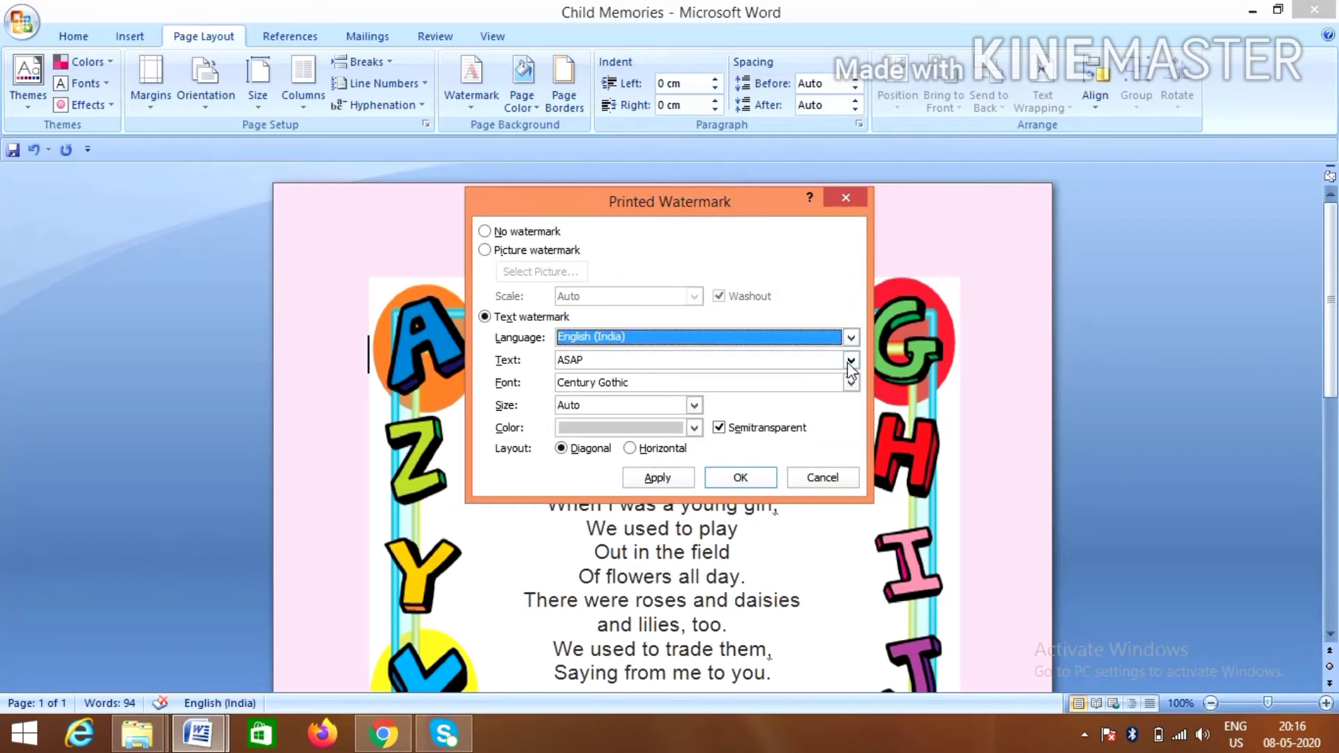
{"action": "left_click", "coordinate": [849, 361]}
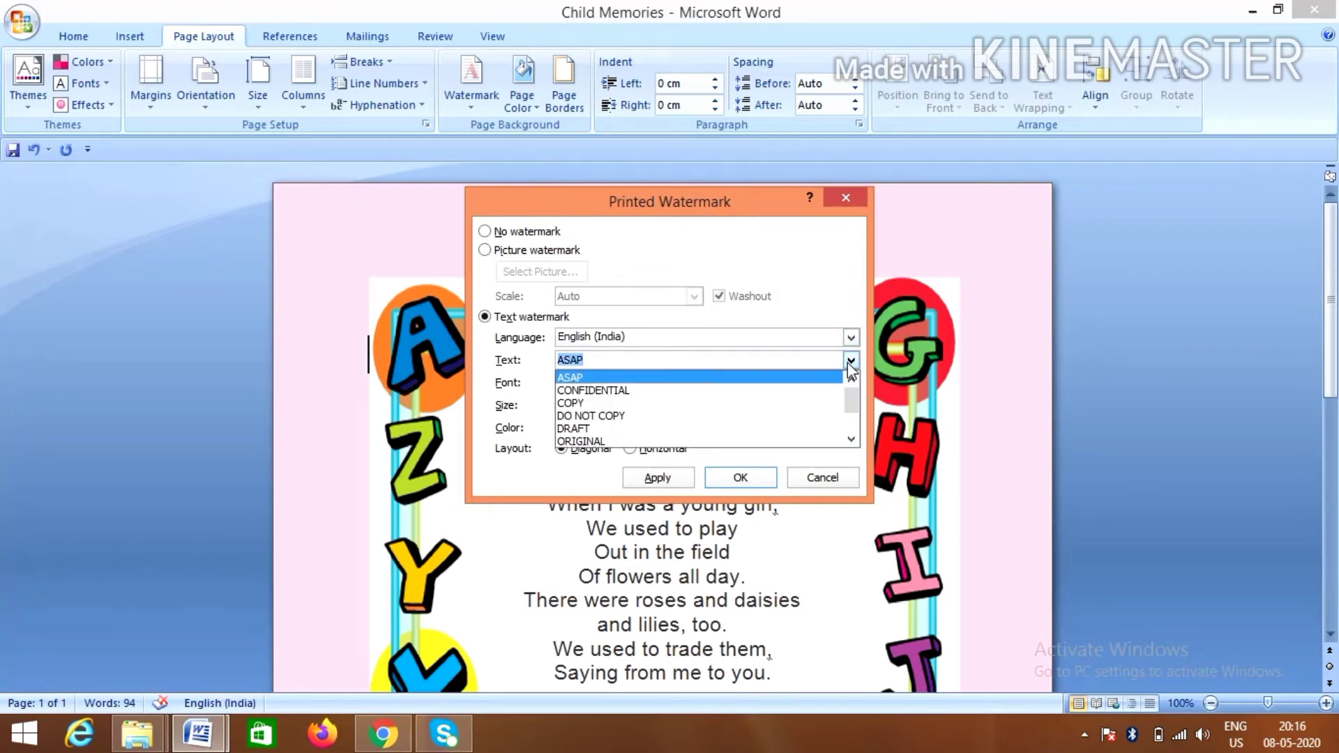
{"action": "left_click", "coordinate": [851, 440]}
{"action": "left_click", "coordinate": [852, 440]}
{"action": "left_click", "coordinate": [851, 440]}
{"action": "left_click", "coordinate": [852, 440]}
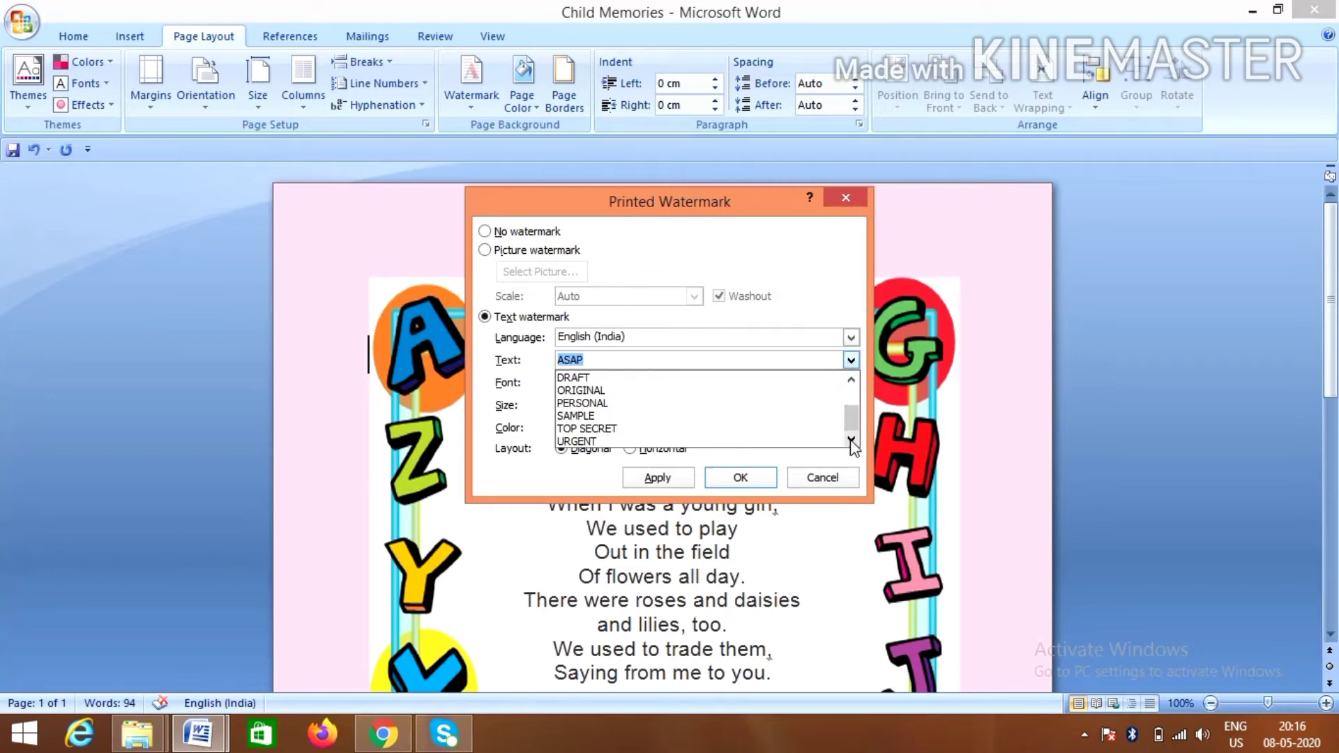
{"action": "left_click", "coordinate": [717, 405]}
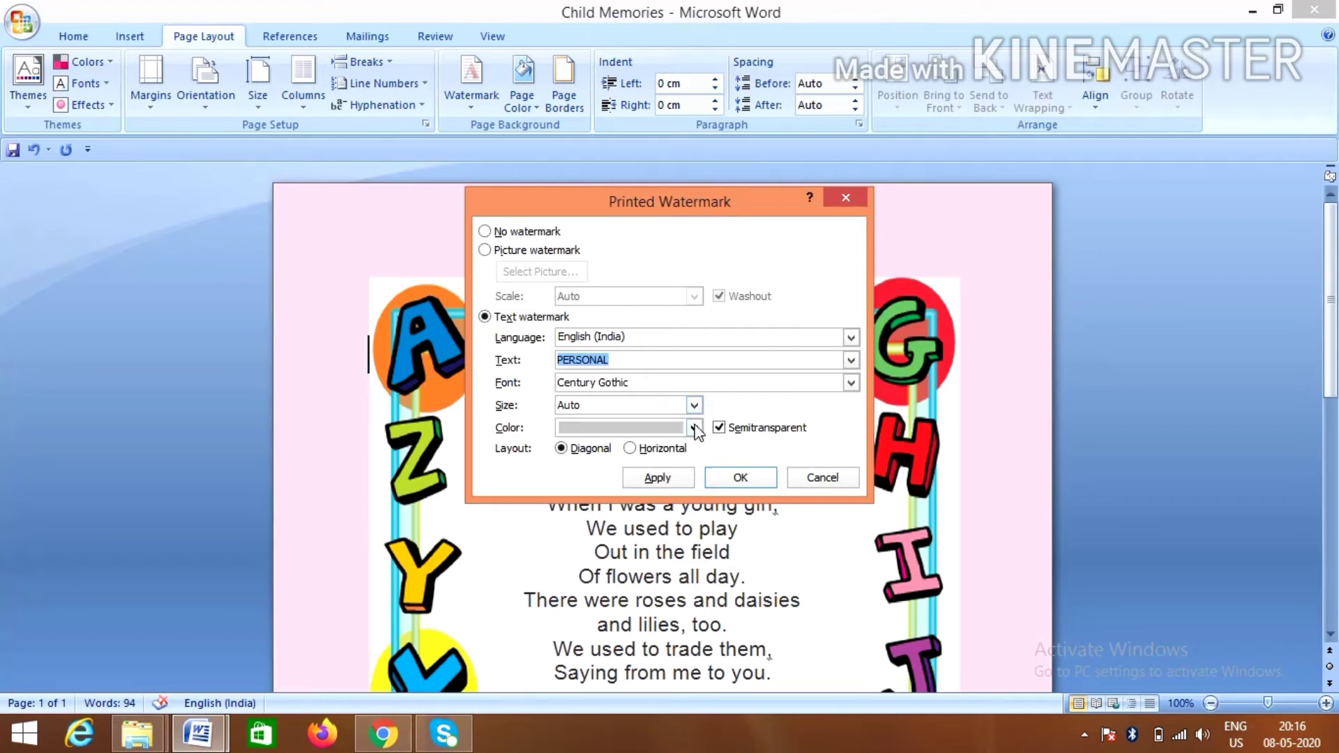
- Set the watermark colour to a dark grey theme shade, apply the watermark and close its settings
{"action": "left_click", "coordinate": [693, 427]}
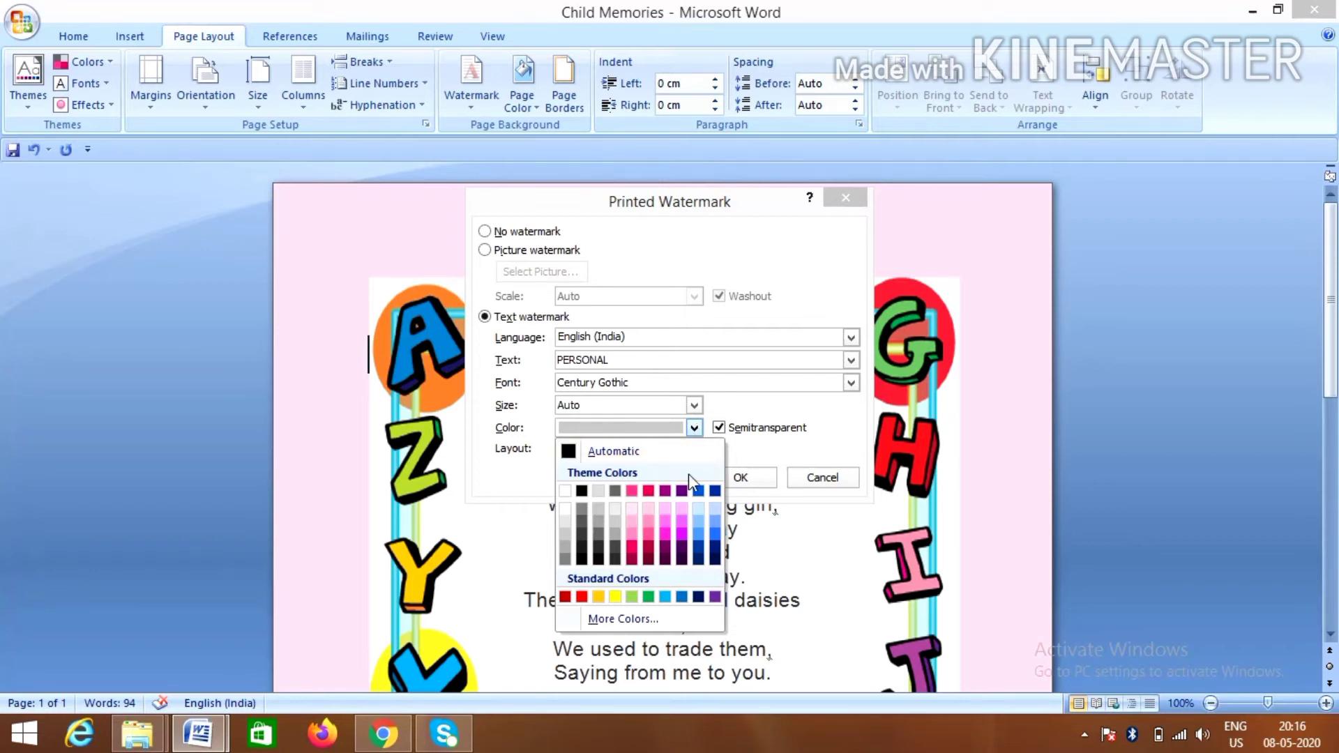
{"action": "left_click", "coordinate": [615, 555]}
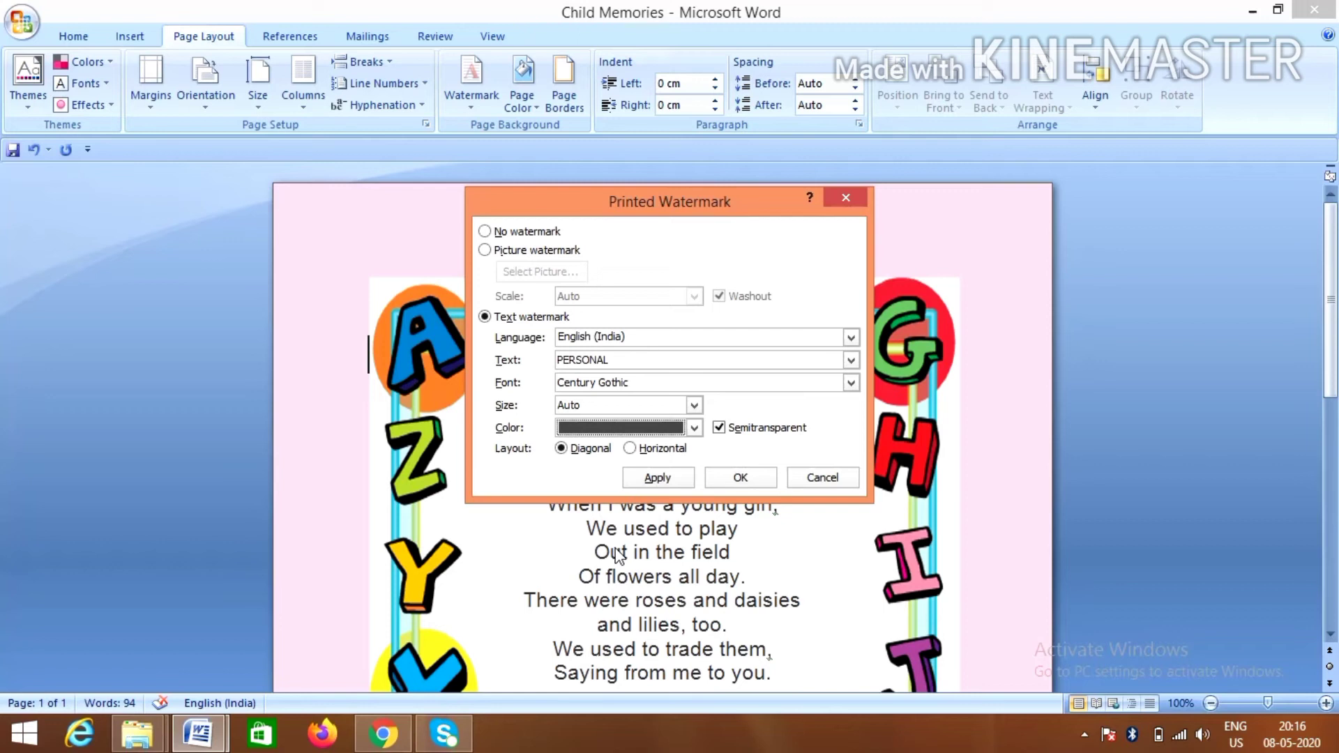
{"action": "left_click", "coordinate": [671, 478]}
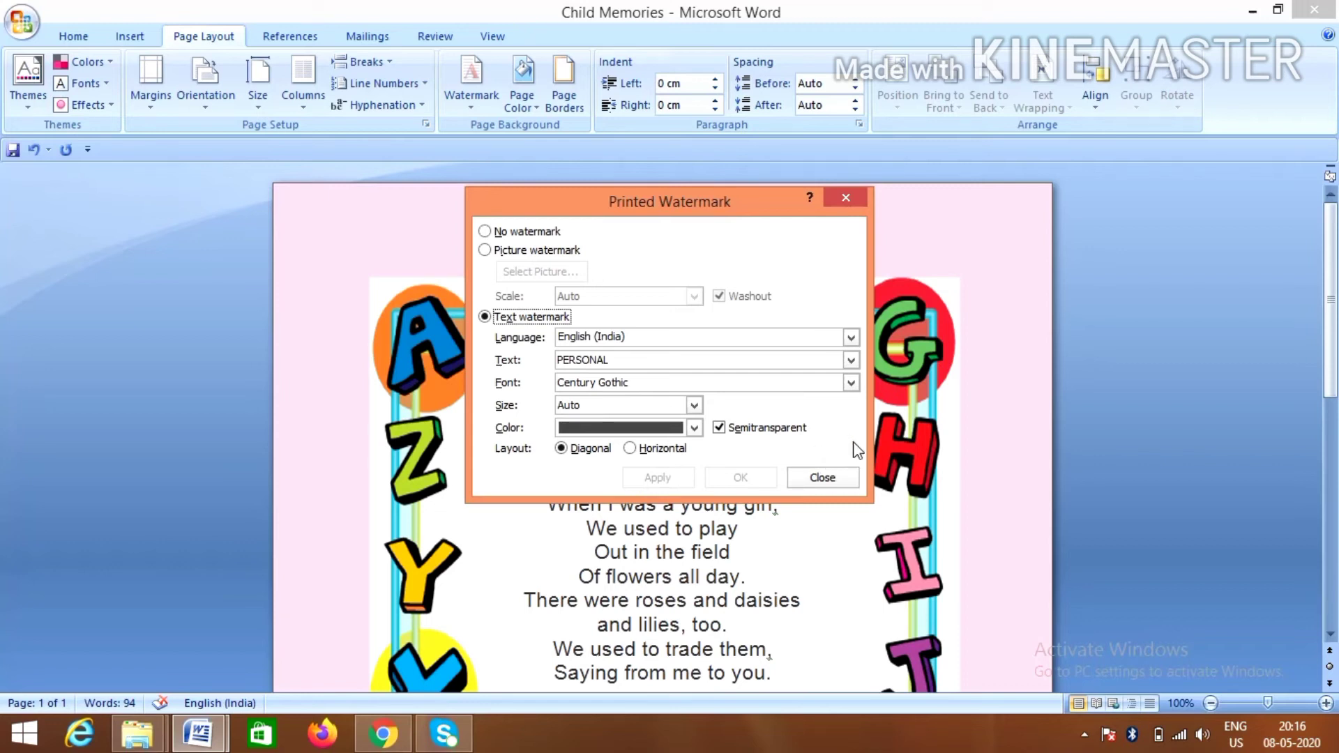
{"action": "left_click", "coordinate": [822, 478]}
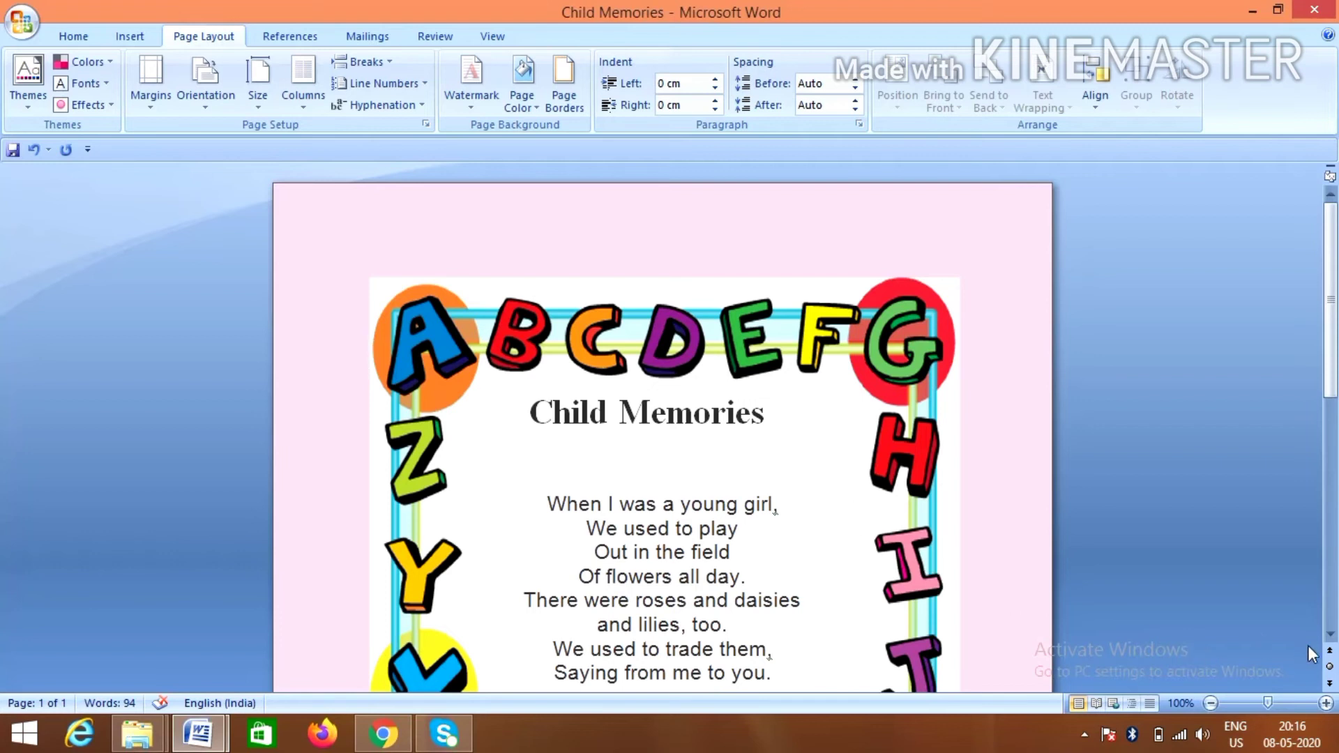
- Set the text wrapping of the alphabet border picture to In Front of Text
{"action": "left_click_drag", "start_coordinate": [1330, 634], "coordinate": [1330, 635]}
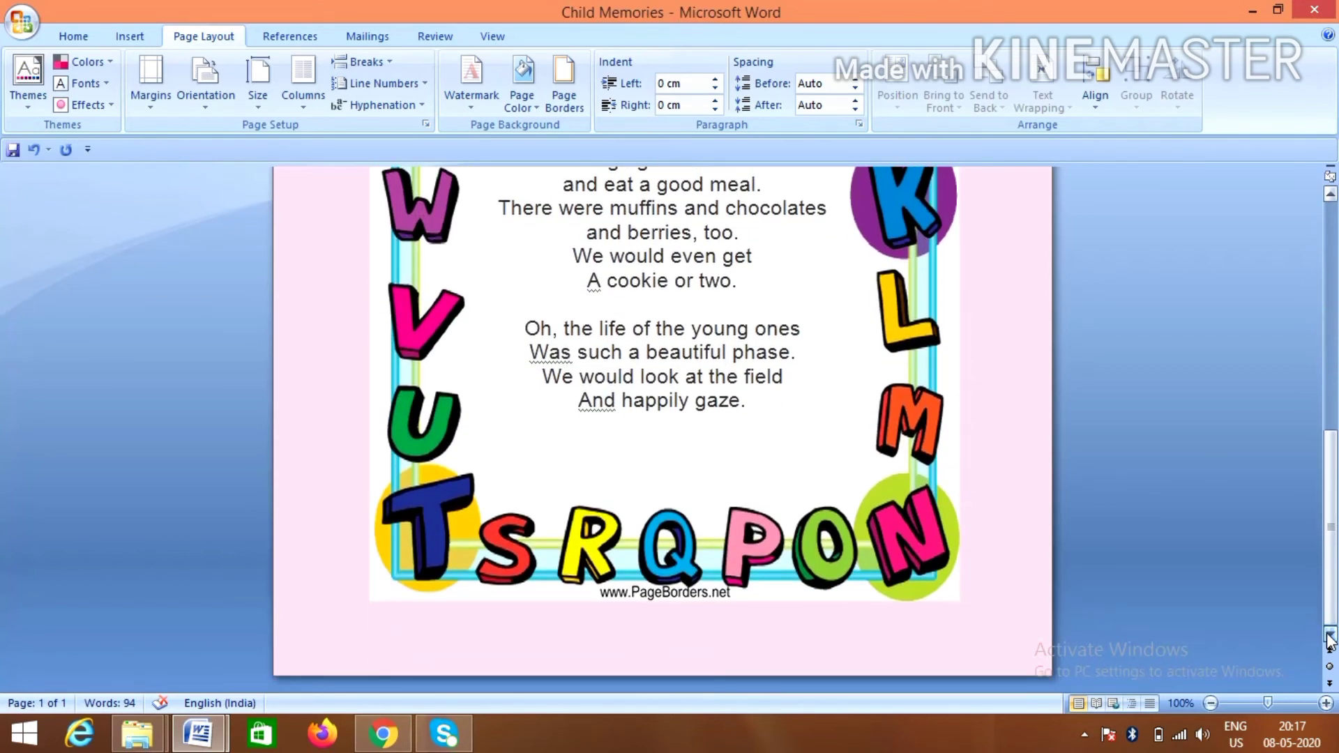
{"action": "left_click_drag", "start_coordinate": [1330, 194], "coordinate": [1330, 194]}
{"action": "left_click", "coordinate": [920, 487]}
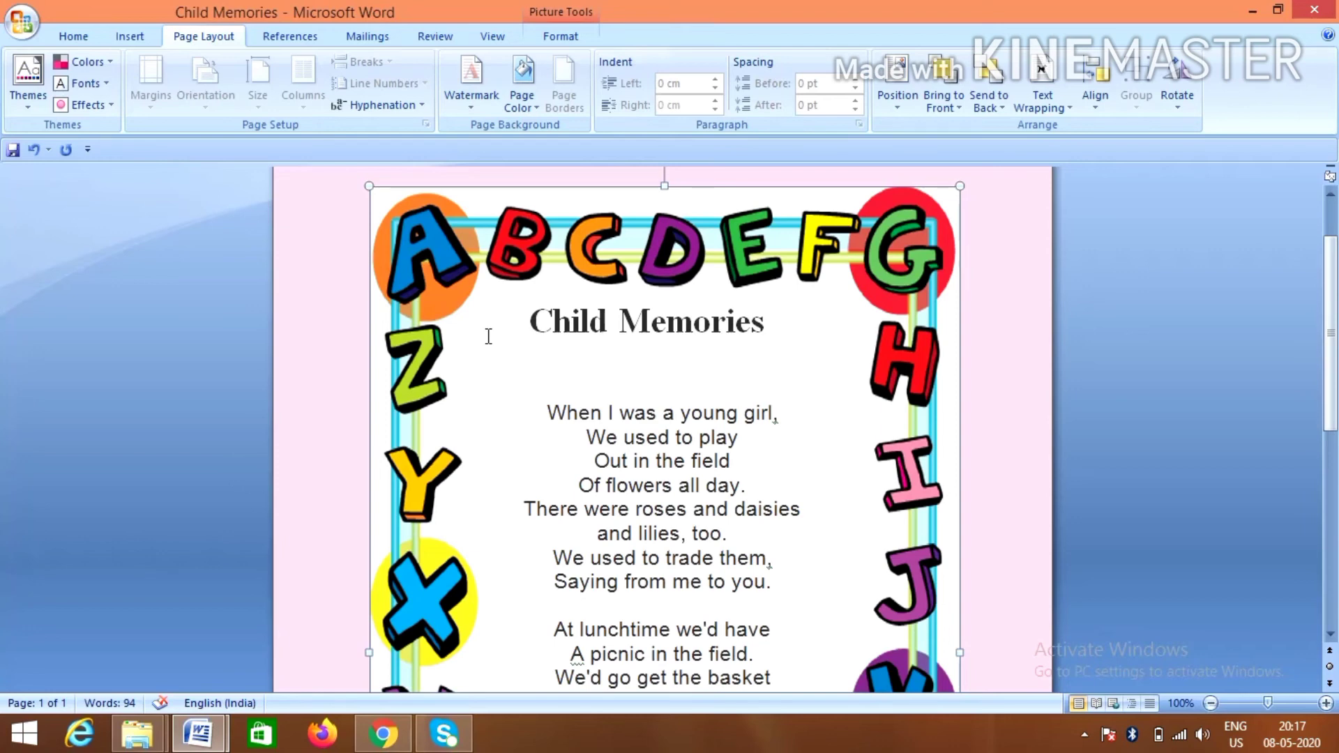
{"action": "left_click_drag", "start_coordinate": [508, 220], "coordinate": [538, 749]}
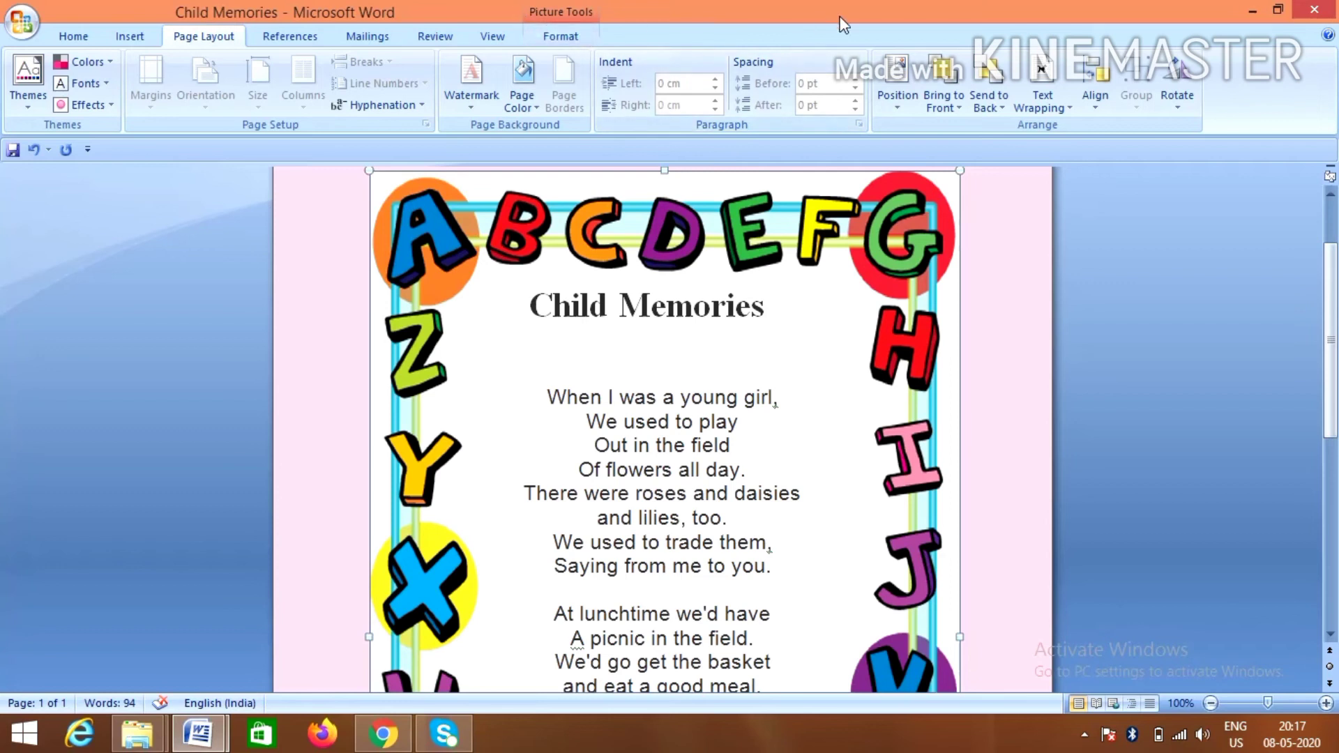
{"action": "left_click", "coordinate": [1032, 105]}
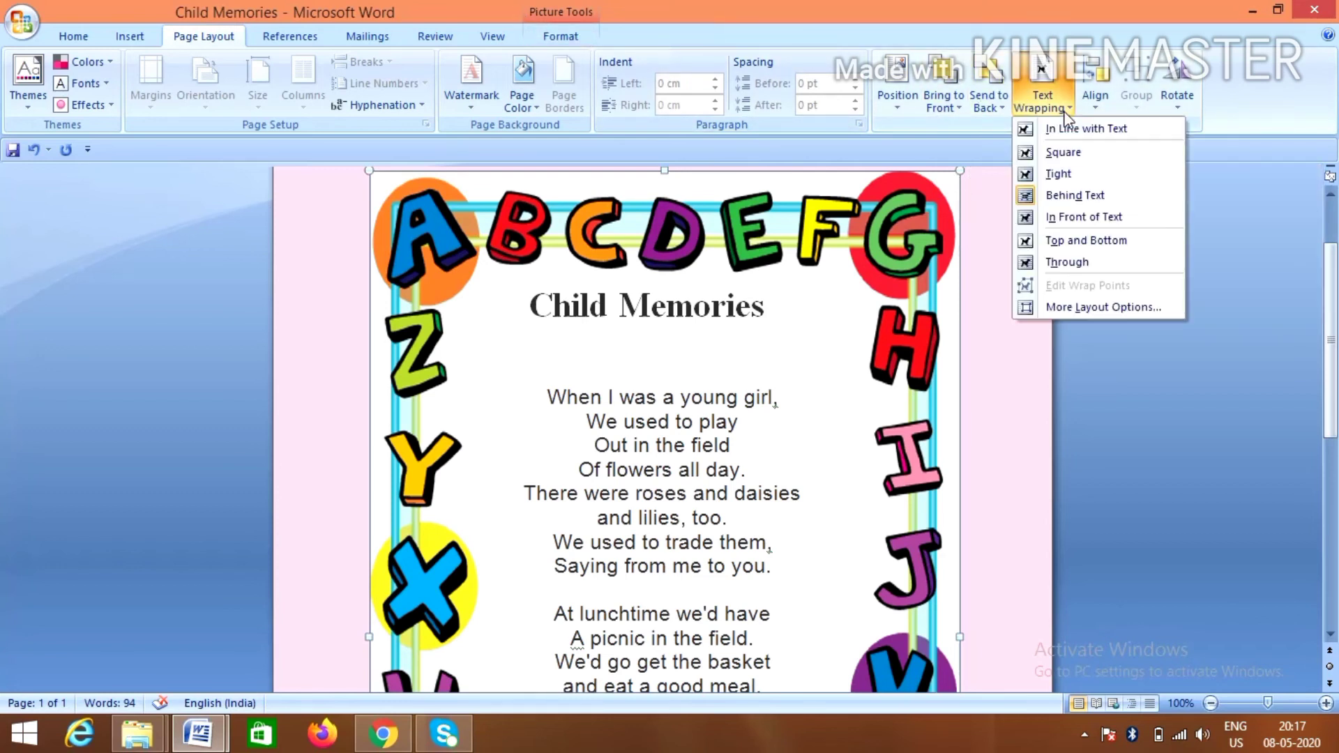
{"action": "left_click", "coordinate": [1070, 218]}
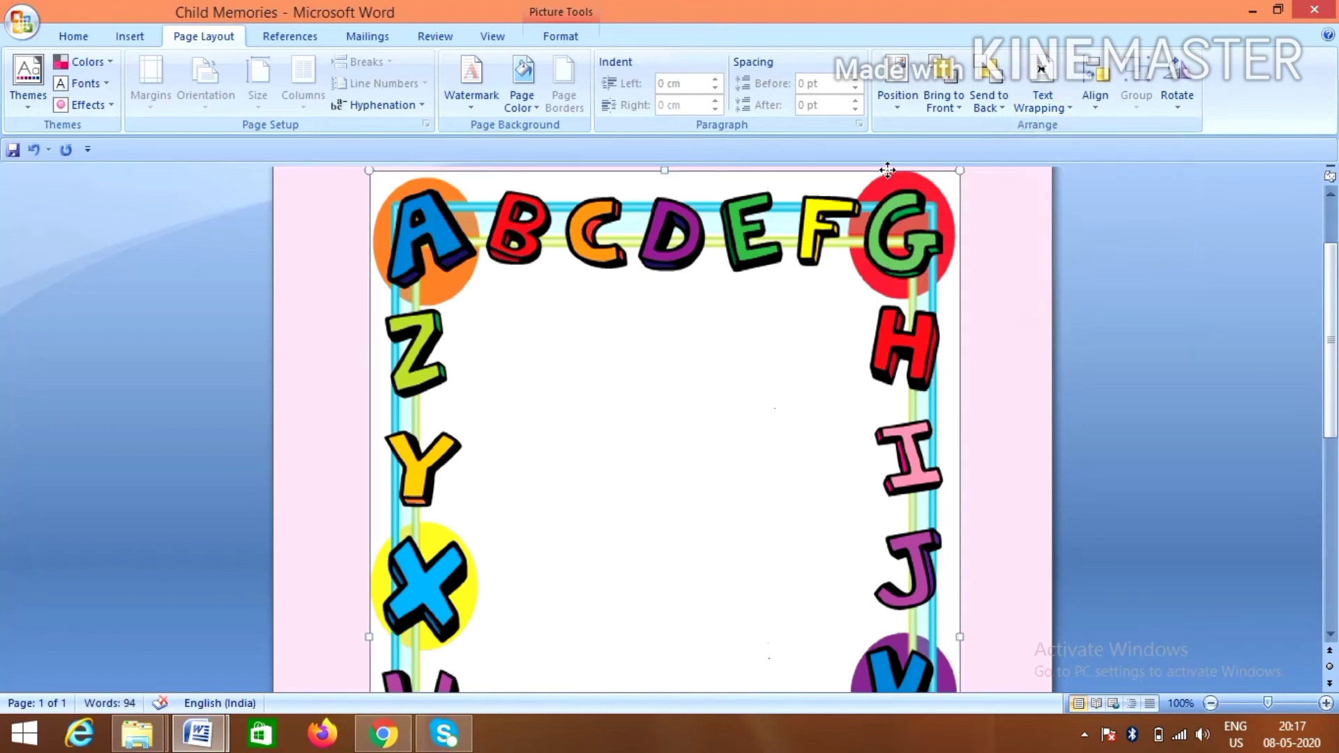
- Insert blank lines above the alphabet border picture to push it down and expose the page background
{"action": "left_click_drag", "start_coordinate": [891, 579], "coordinate": [890, 707]}
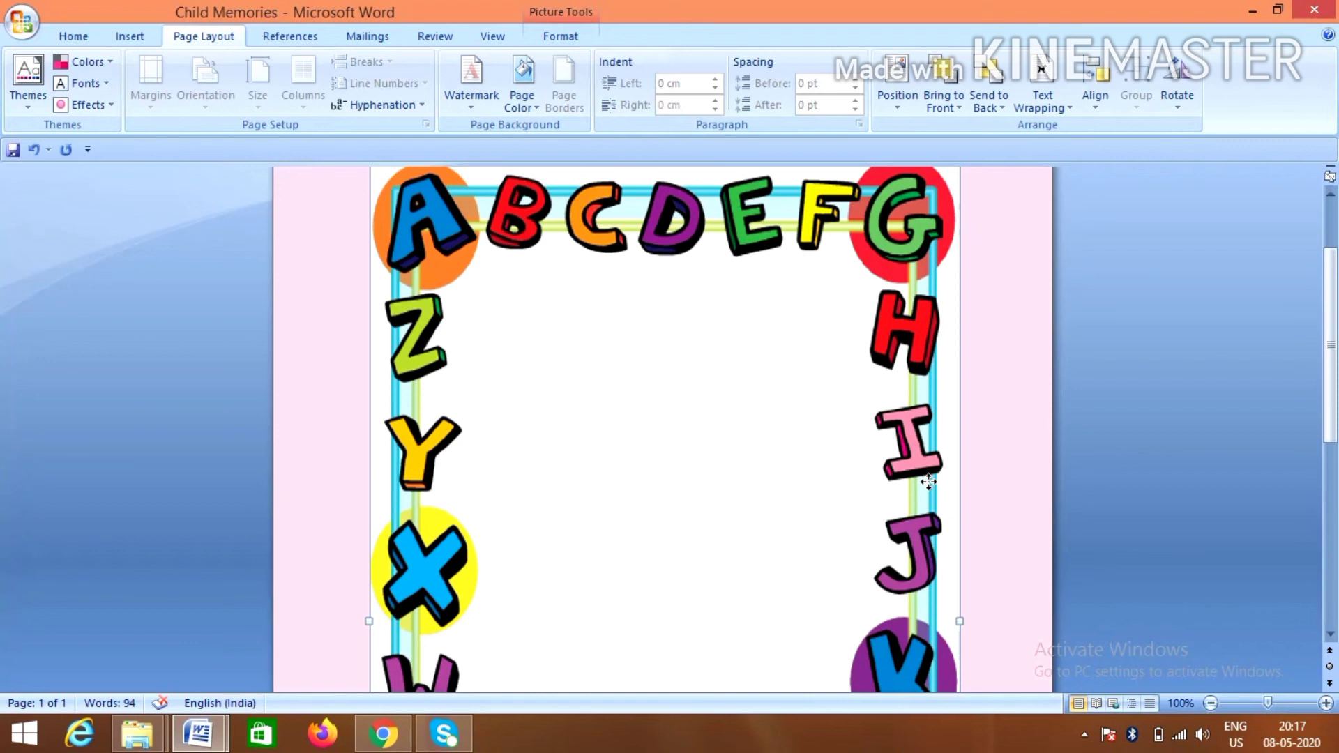
{"action": "left_click", "coordinate": [1330, 194]}
{"action": "left_click", "coordinate": [1330, 194]}
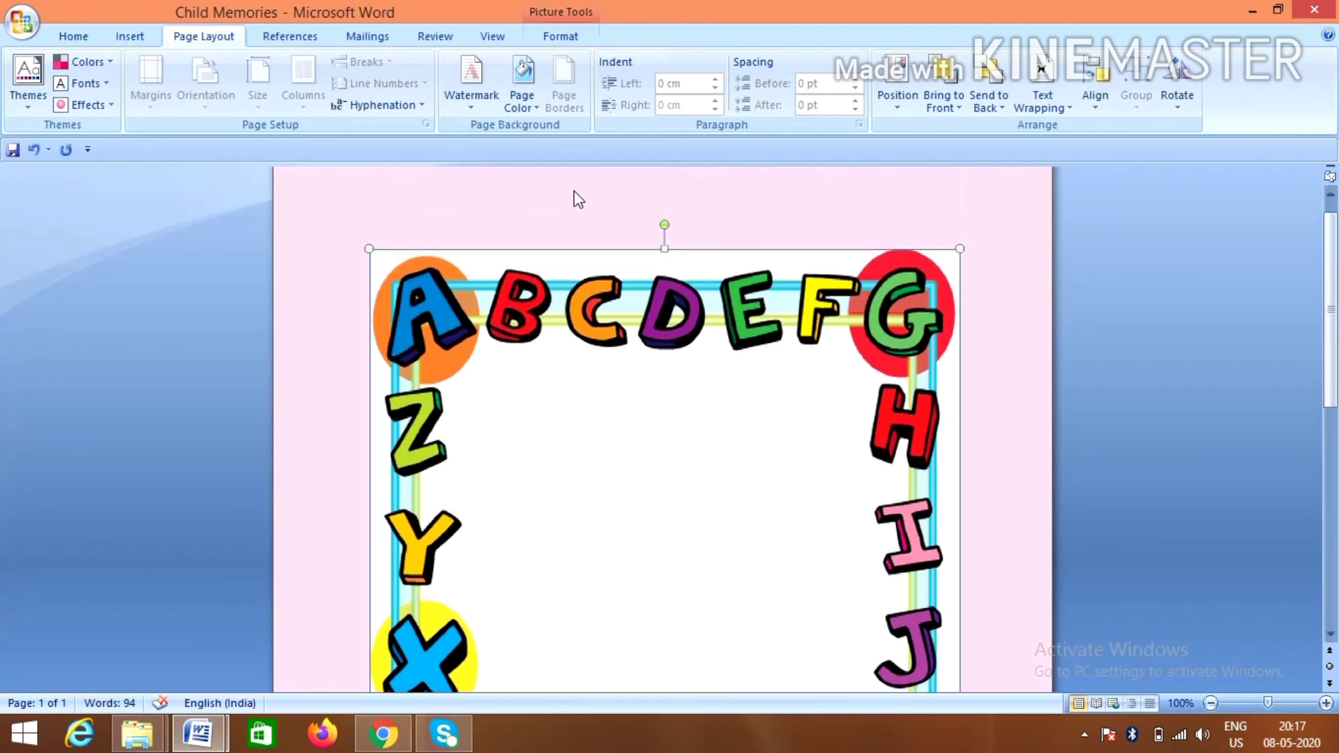
{"action": "left_click", "coordinate": [364, 260]}
{"action": "key", "text": "Return"}
{"action": "key", "text": "Return"}
{"action": "key", "text": "Return"}
{"action": "key", "text": "Return"}
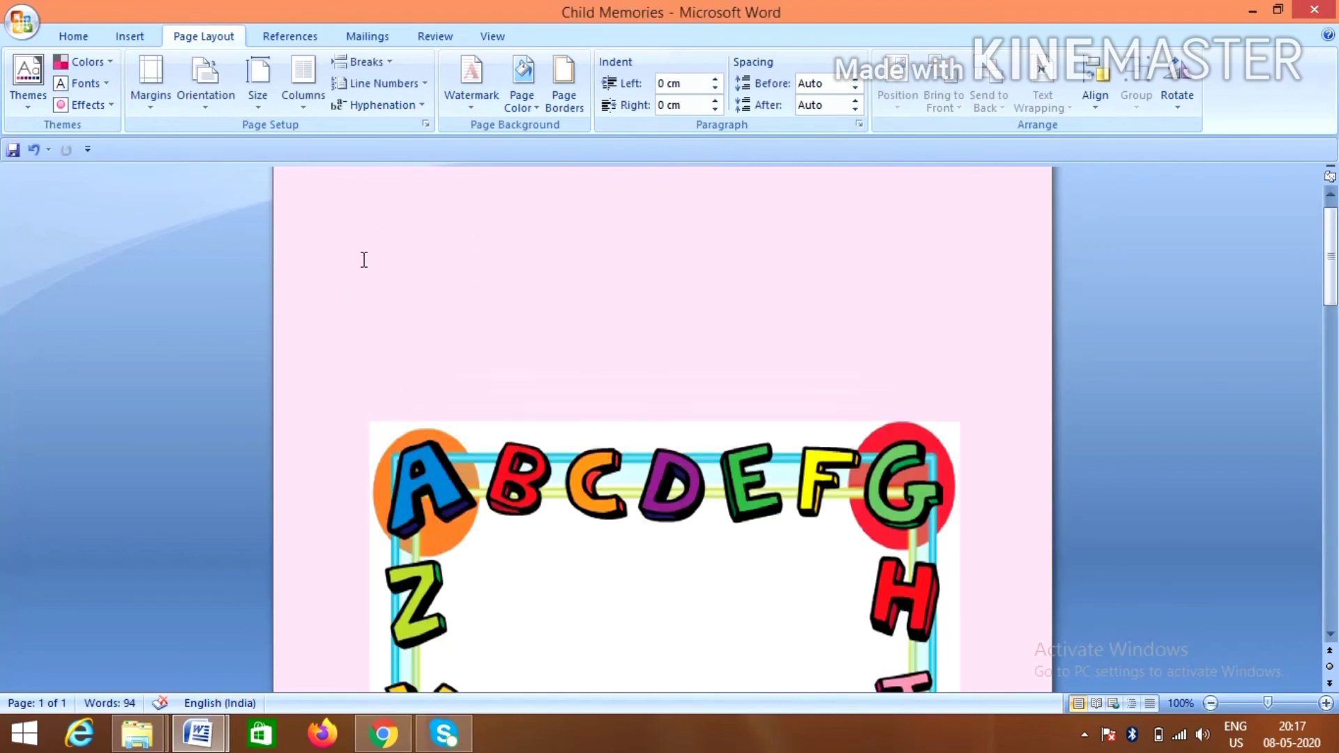
{"action": "key", "text": "Return"}
{"action": "key", "text": "Return"}
{"action": "key", "text": "Return"}
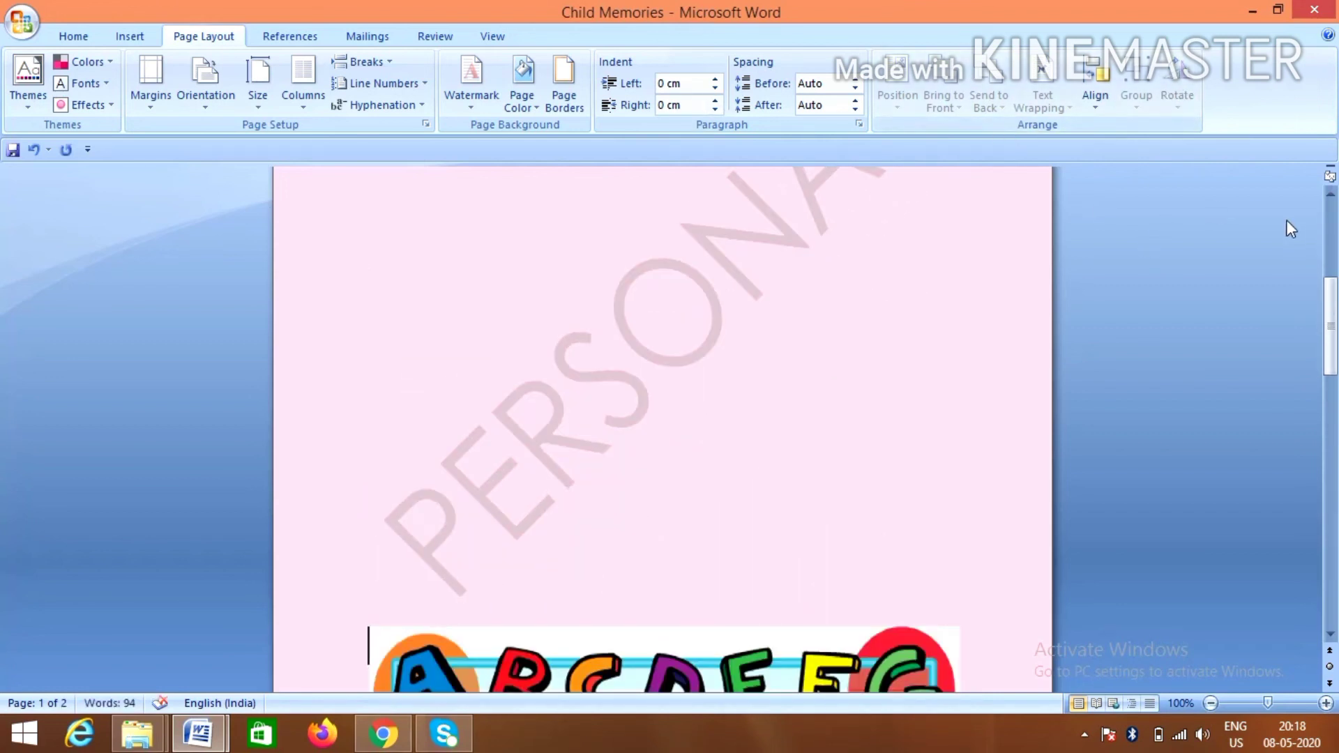
- Undo the blank lines and the In Front of Text wrapping of the border picture, and return to the poem's title
{"action": "left_click", "coordinate": [1330, 196]}
{"action": "left_click", "coordinate": [1330, 196]}
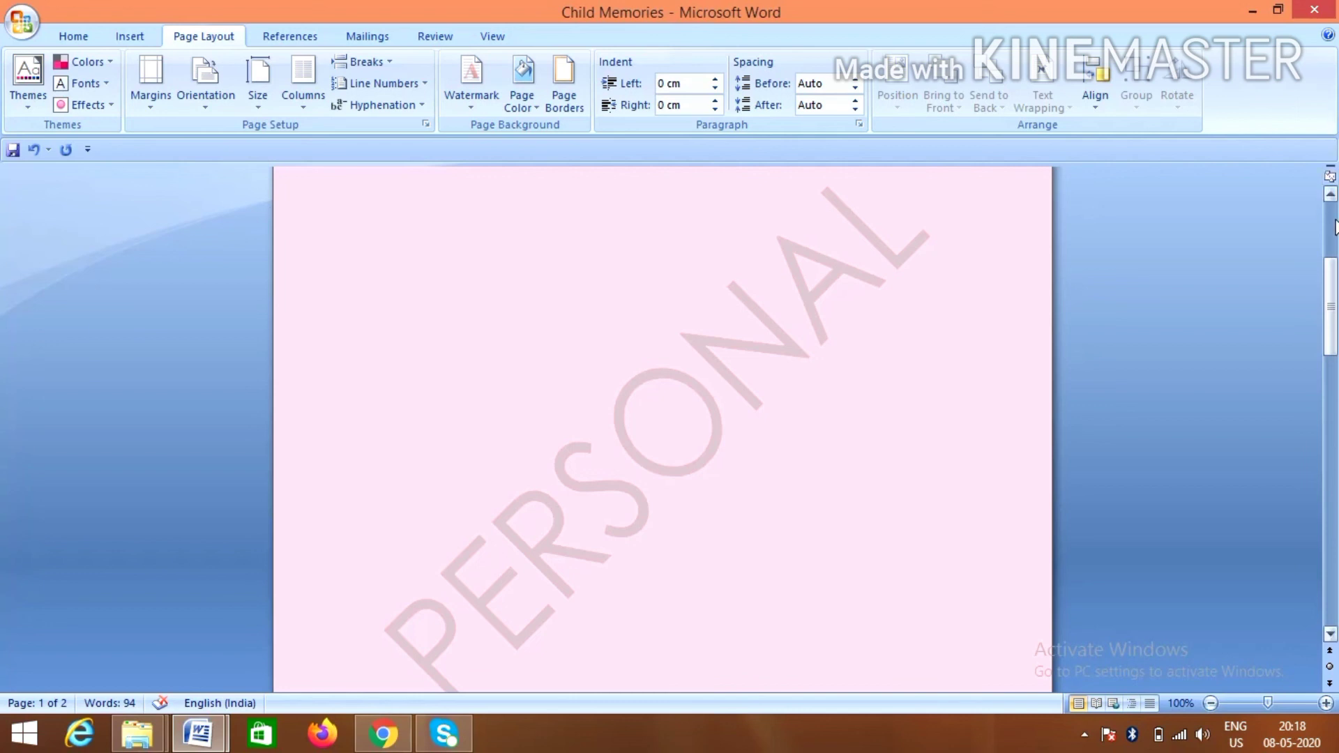
{"action": "left_click", "coordinate": [1329, 633]}
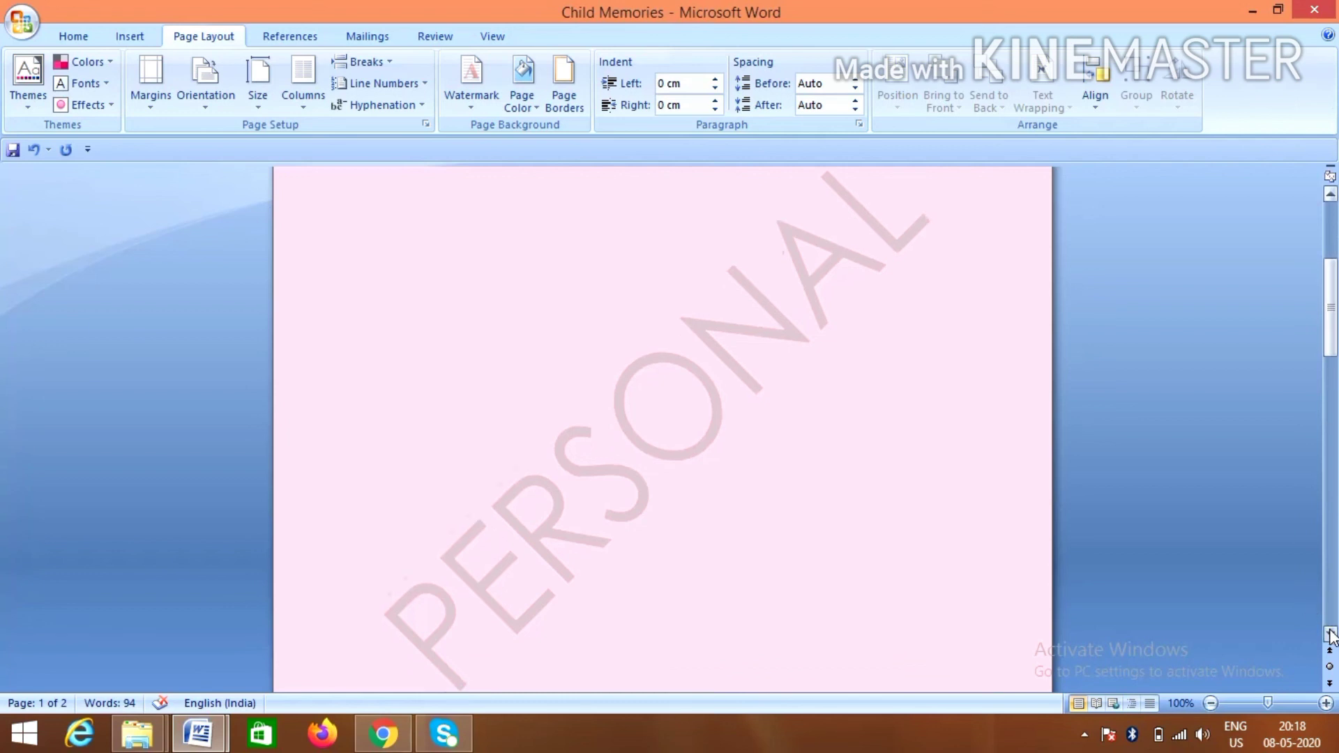
{"action": "left_click", "coordinate": [1329, 634]}
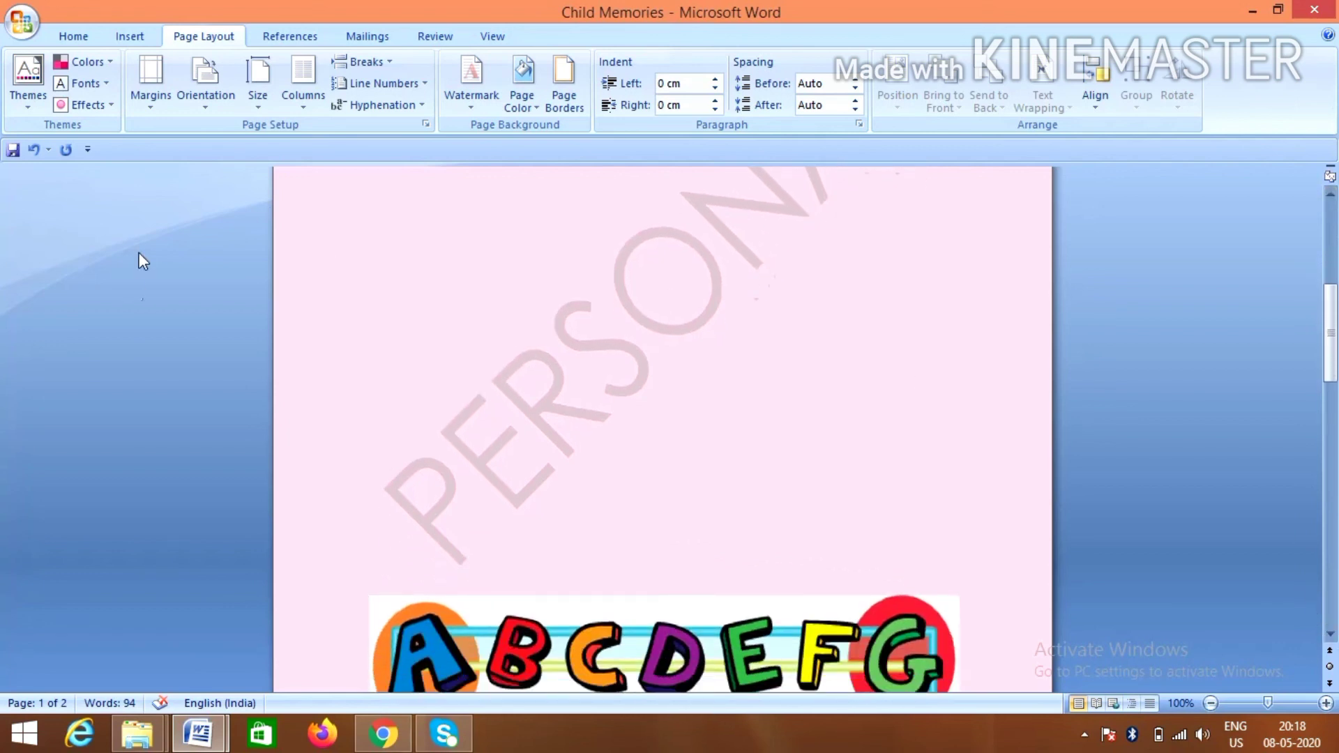
{"action": "left_click", "coordinate": [32, 150]}
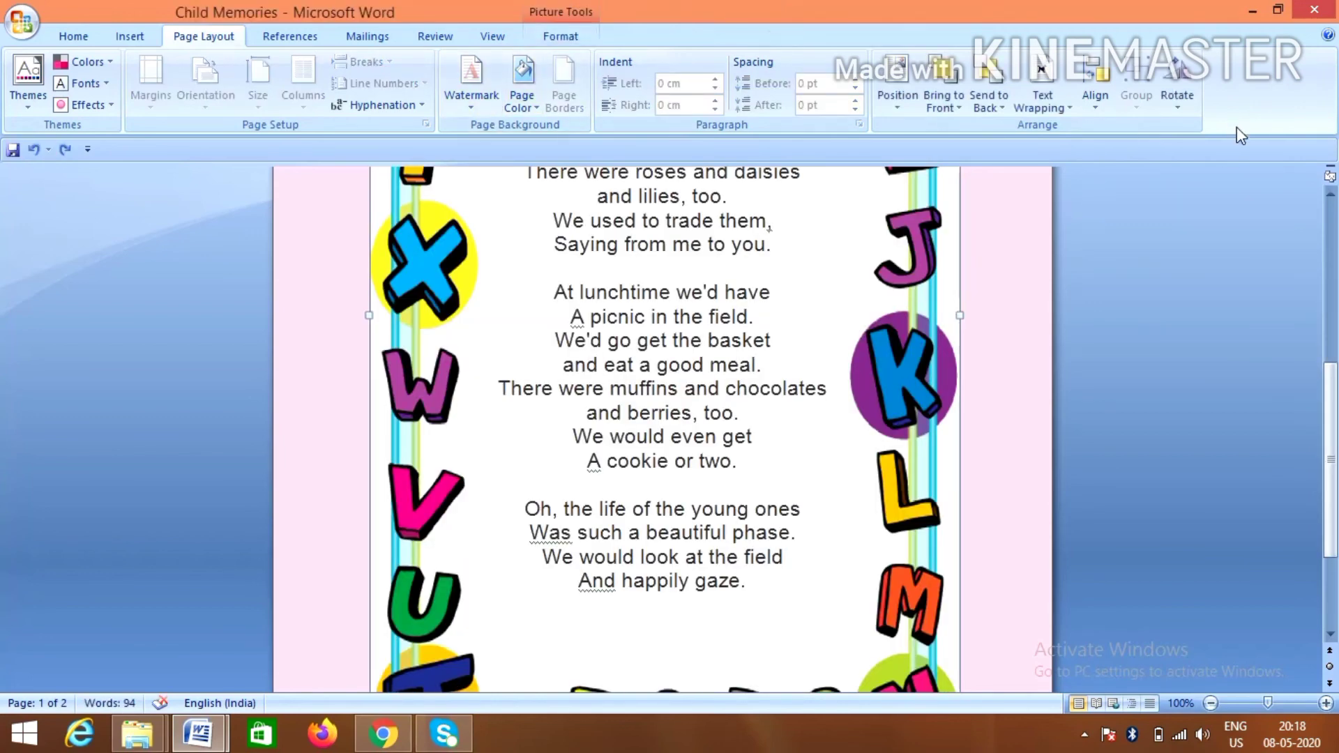
{"action": "left_click", "coordinate": [1330, 195]}
{"action": "left_click", "coordinate": [1332, 201]}
{"action": "left_click", "coordinate": [1331, 200]}
{"action": "left_click", "coordinate": [1332, 201]}
{"action": "left_click", "coordinate": [1332, 201]}
{"action": "left_click", "coordinate": [1332, 201]}
{"action": "left_click", "coordinate": [1332, 201]}
{"action": "left_click", "coordinate": [1331, 201]}
{"action": "left_click", "coordinate": [1332, 201]}
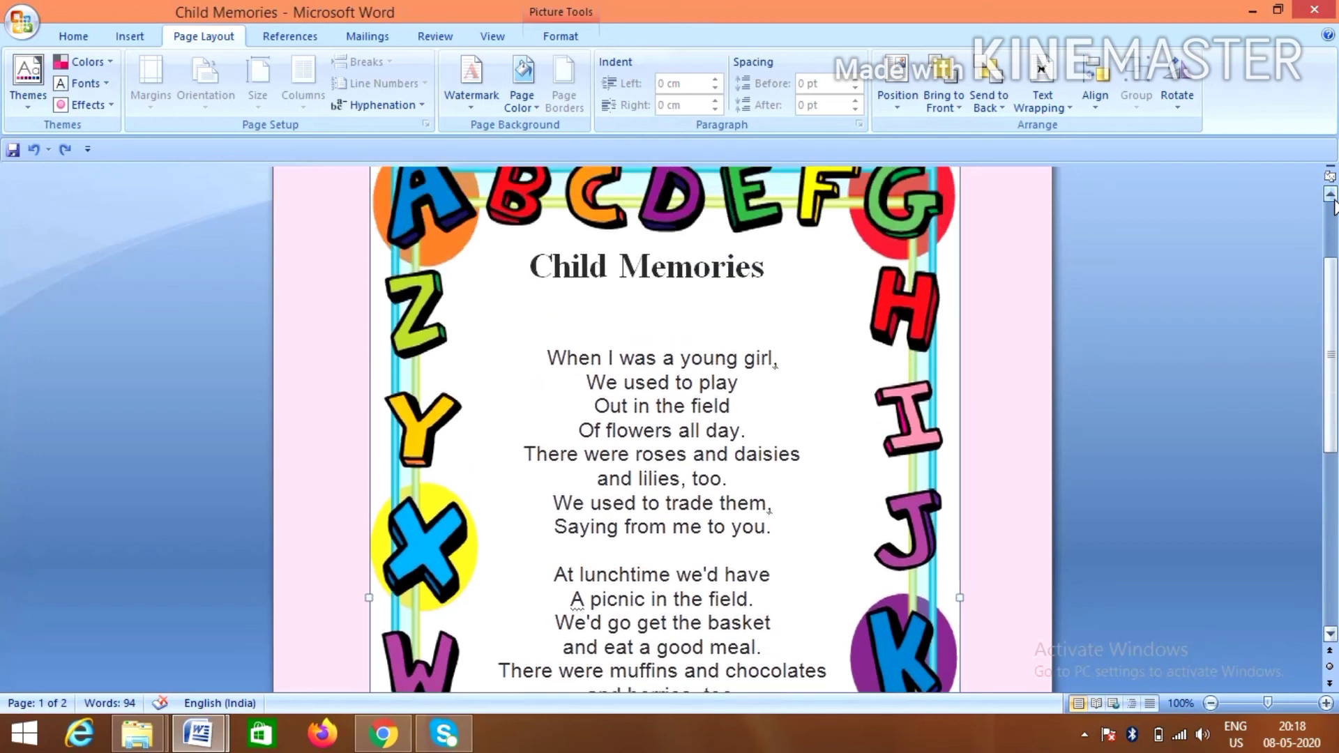